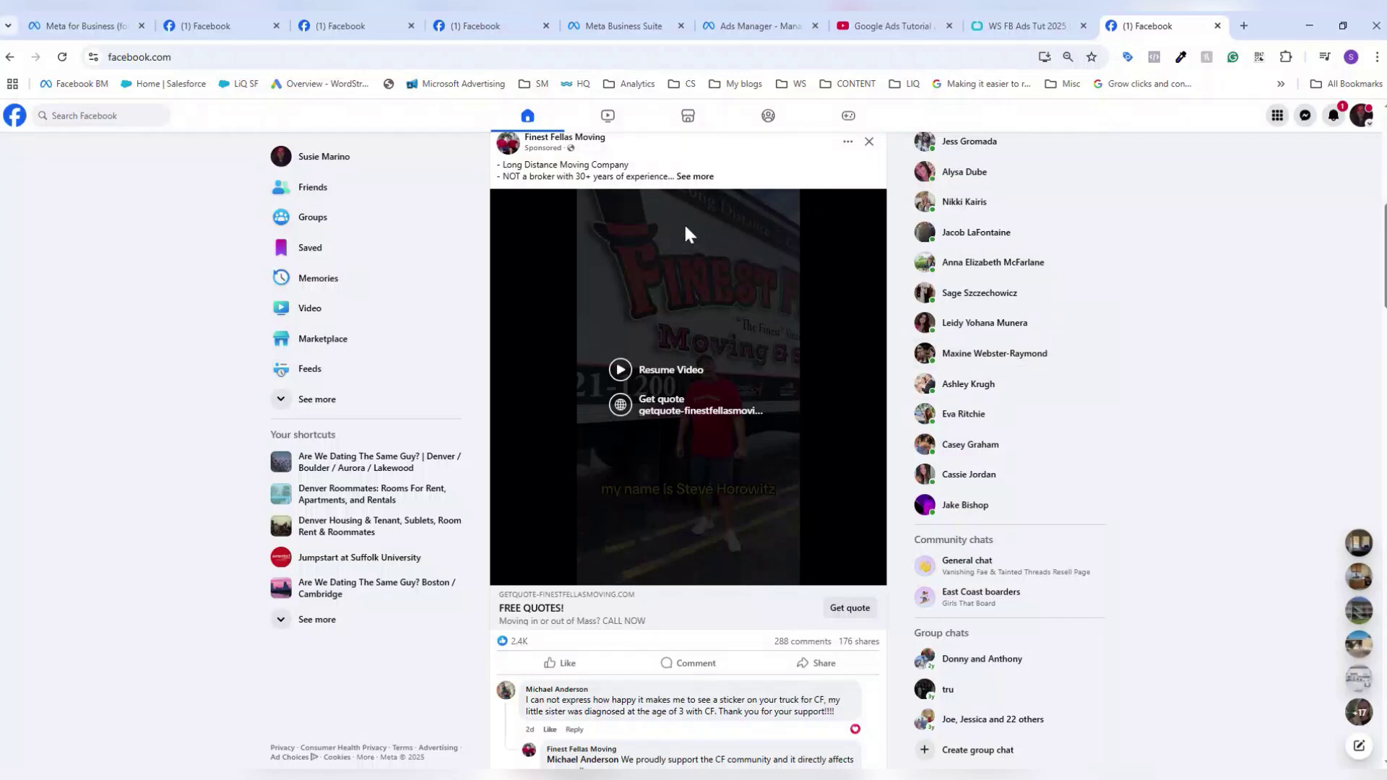
- Play and pause the moving company video ad, then switch to the Pages and Meta Business Suite tabs
left_click(620, 368)
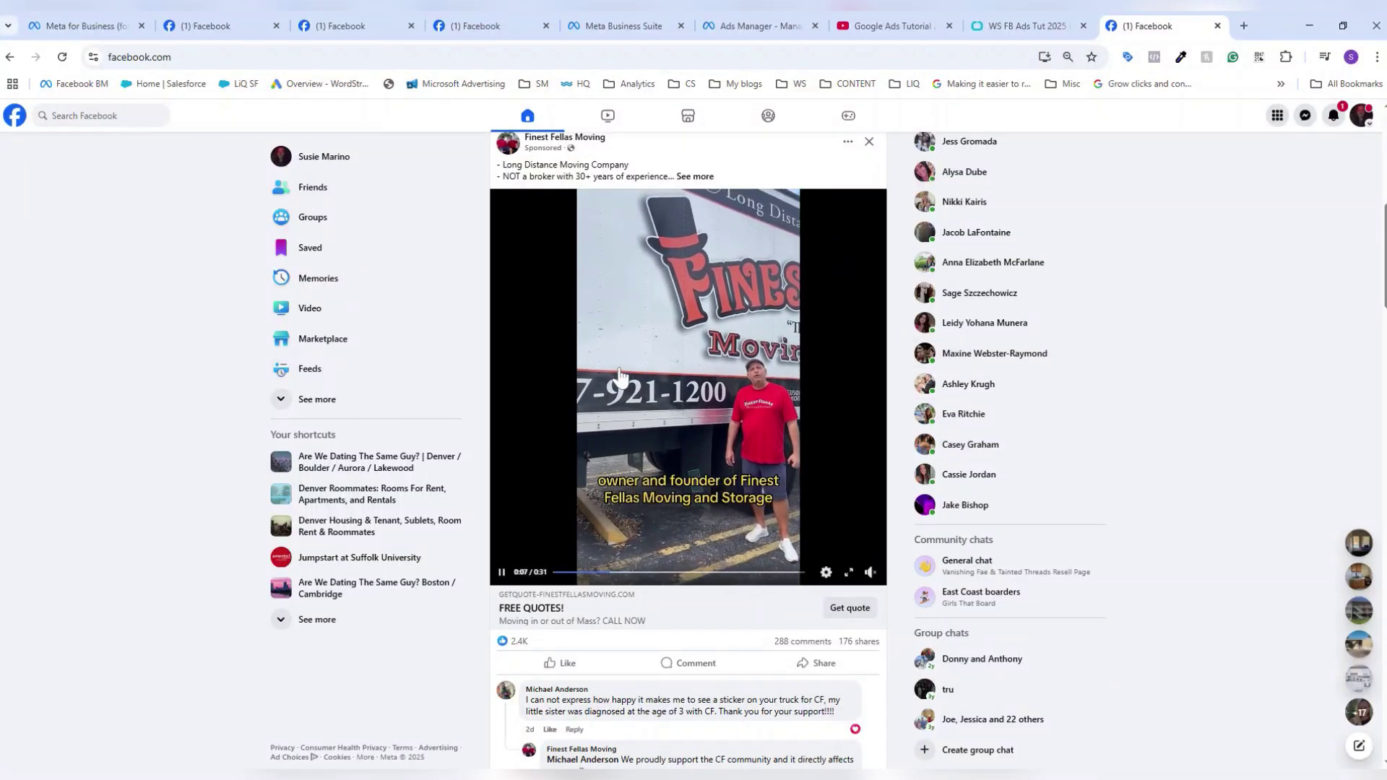
left_click(620, 370)
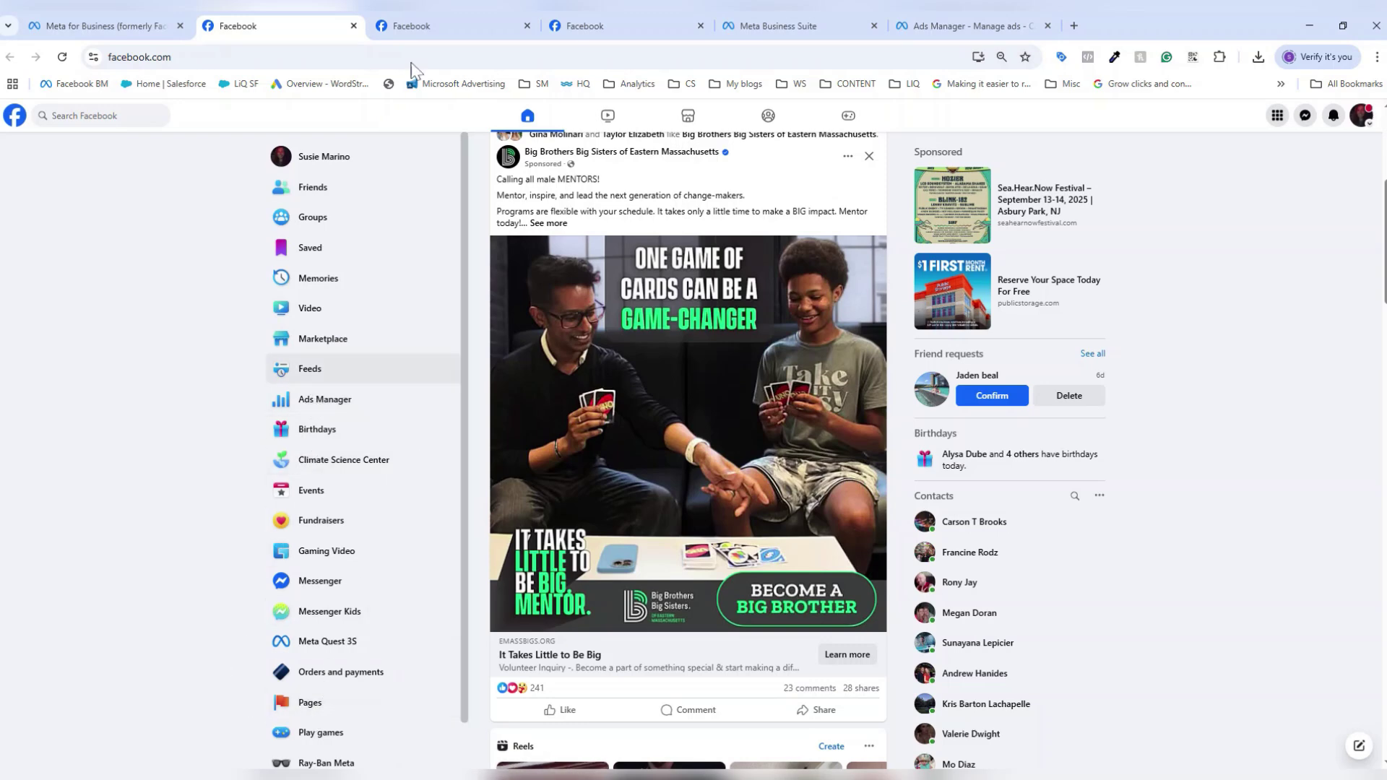
left_click(410, 27)
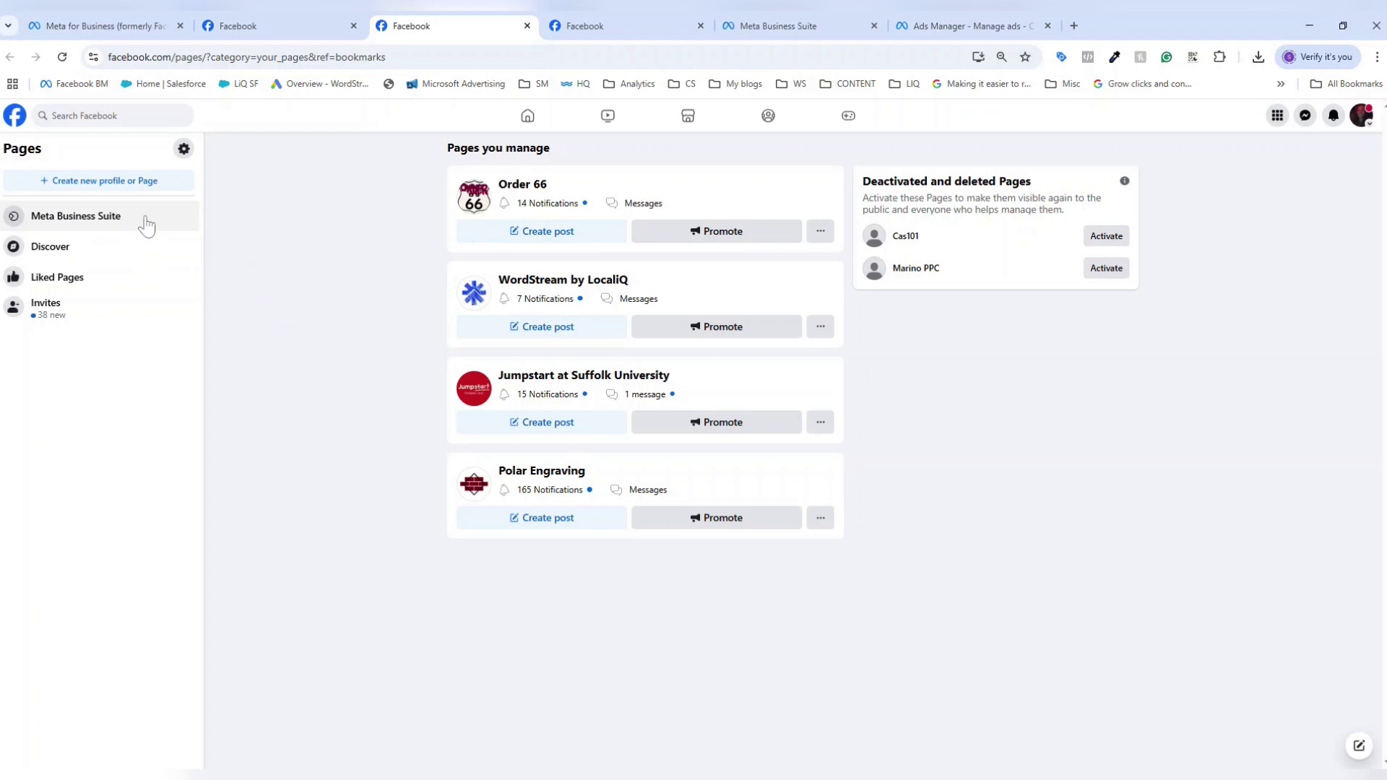
left_click(825, 24)
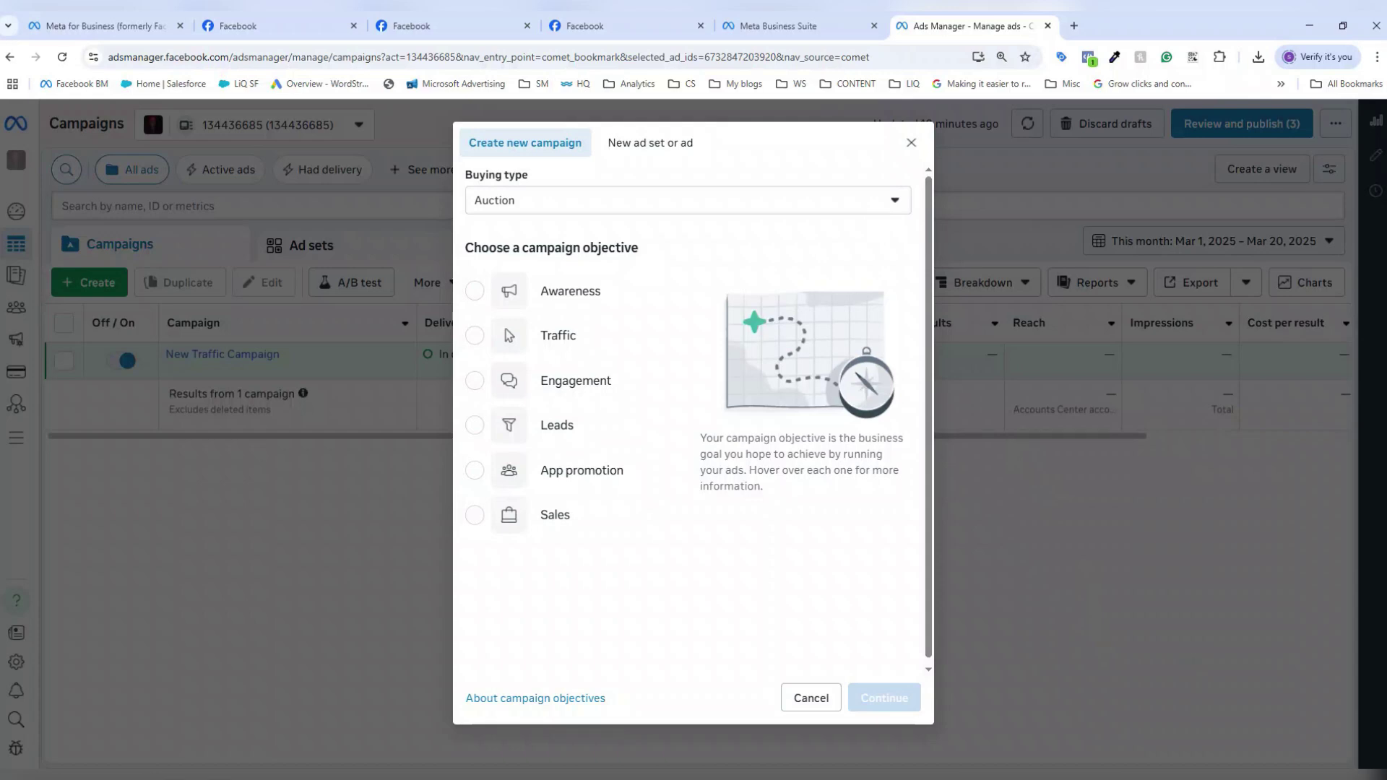
left_click(874, 206)
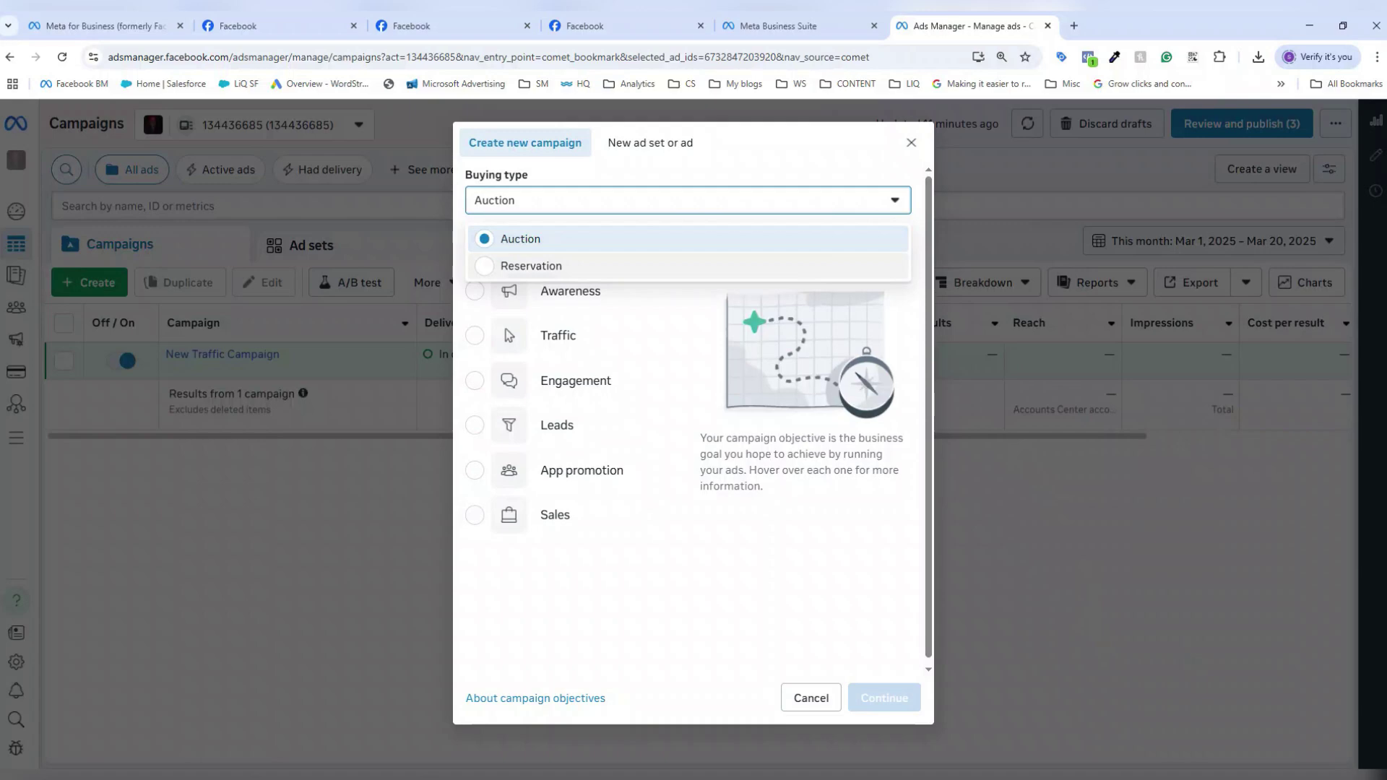
left_click(836, 211)
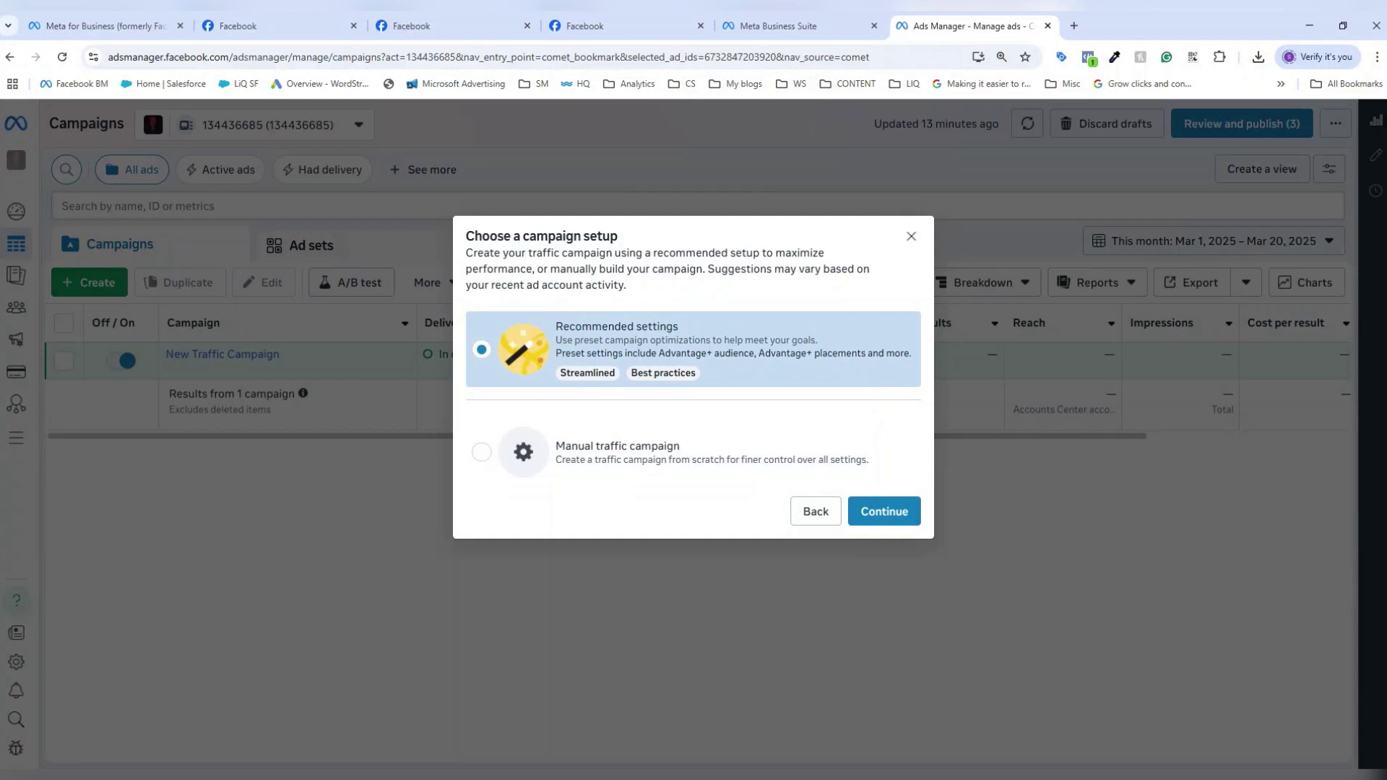
- Pick the Manual traffic campaign setup and continue to the campaign editor
left_click(560, 455)
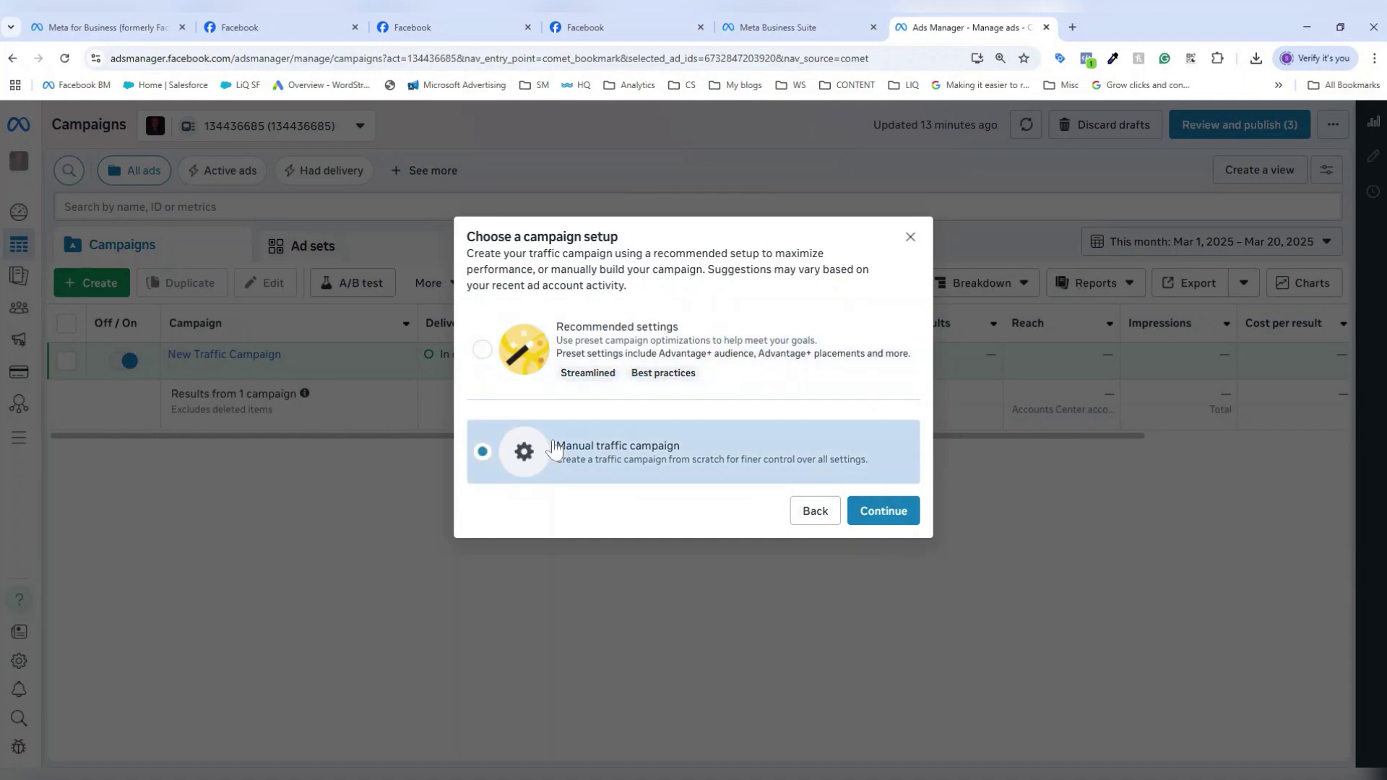
left_click(907, 519)
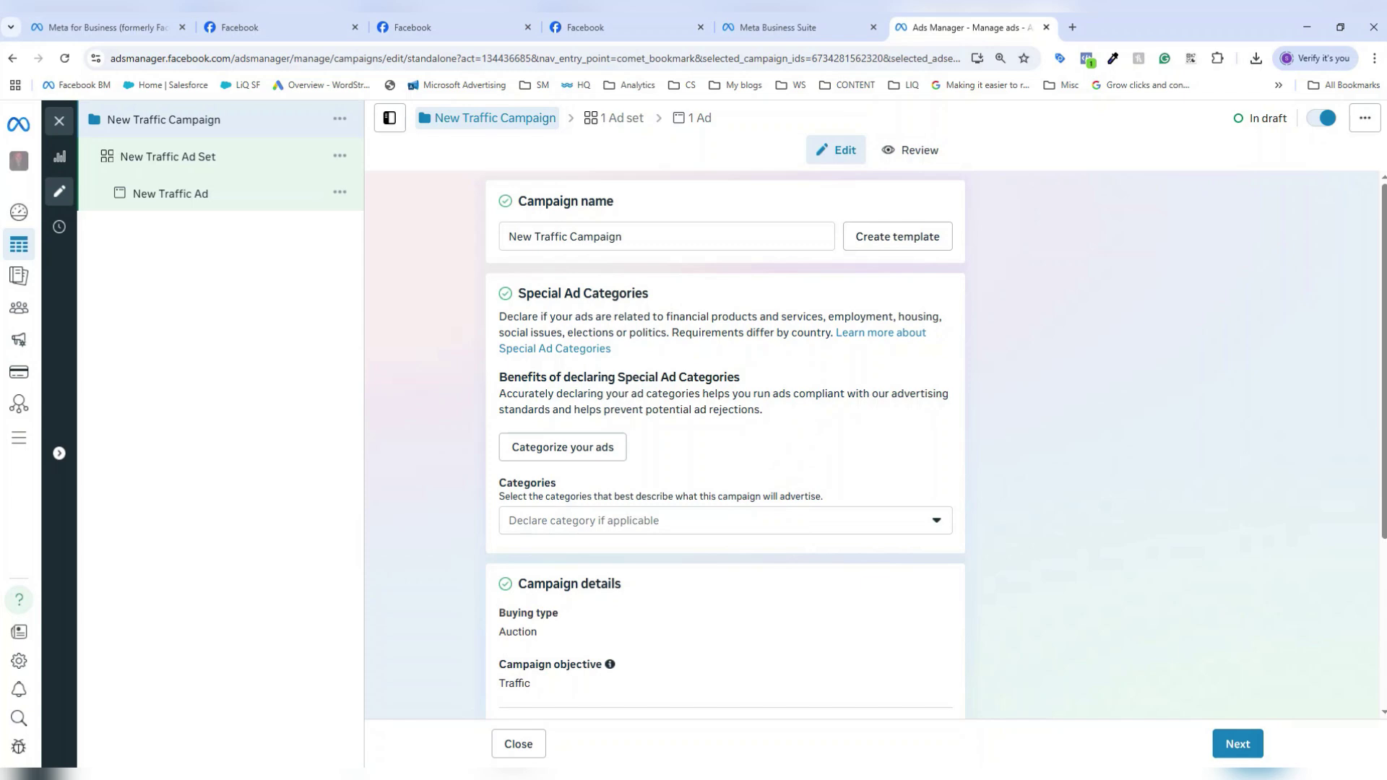
- Expand the New Traffic Campaign's extra options, leave the spending limit unset, and proceed to the ad set
scroll(804, 452, "down", 4)
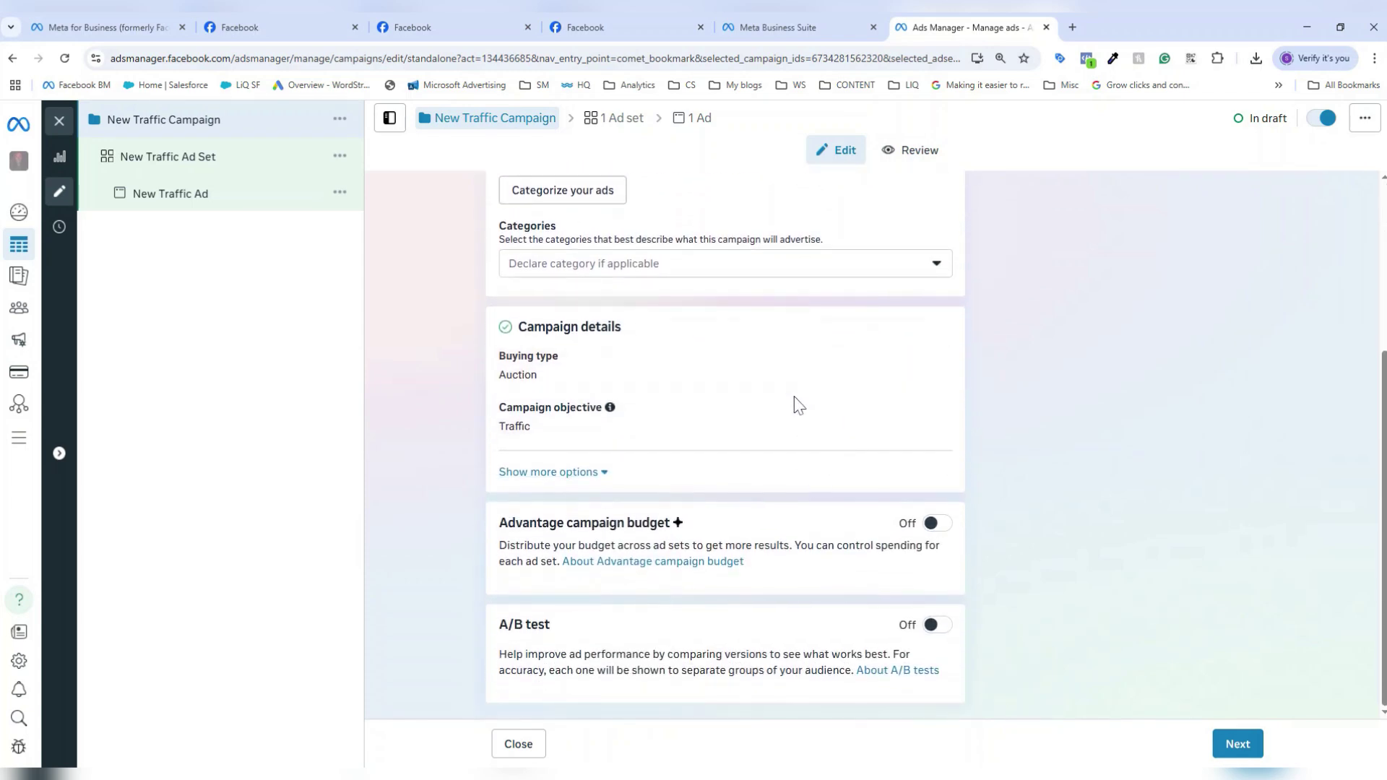
left_click(596, 480)
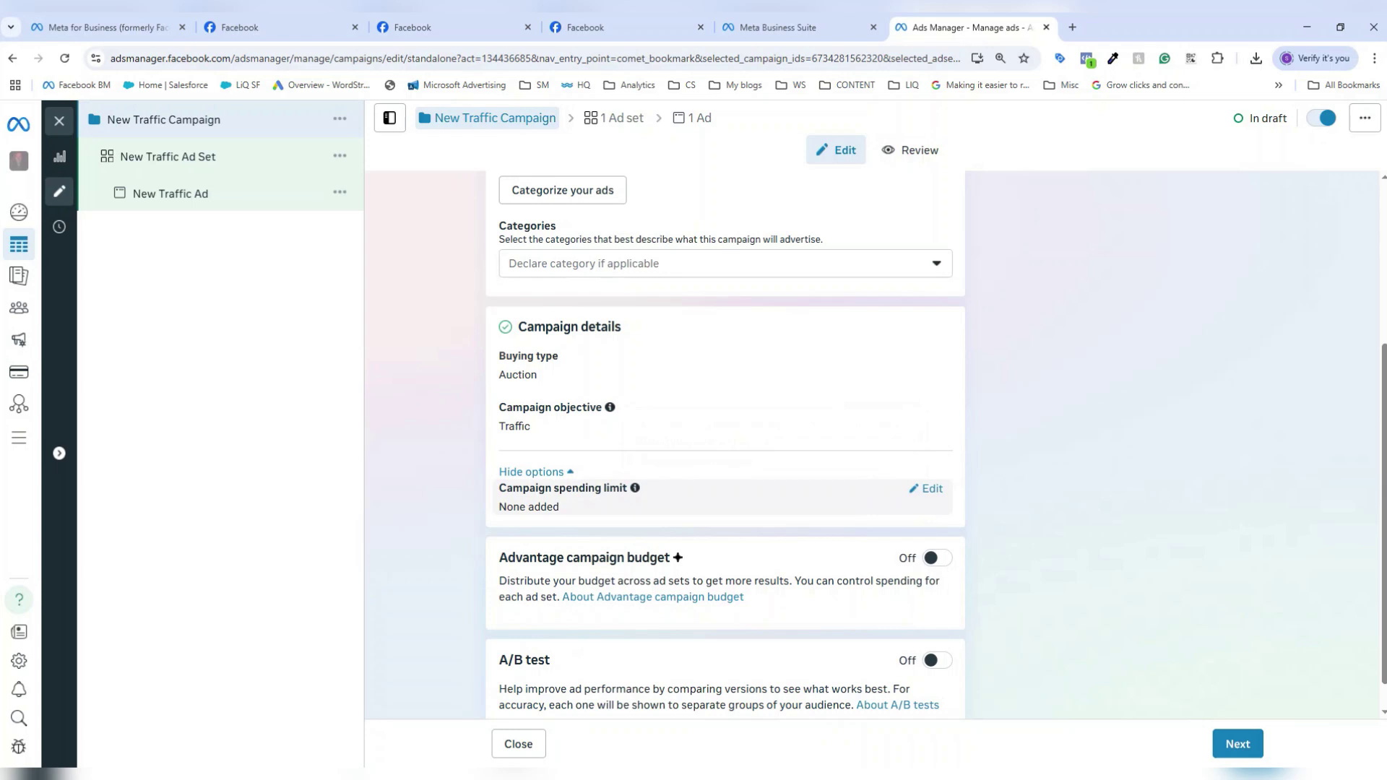
scroll(920, 510, "down", 1)
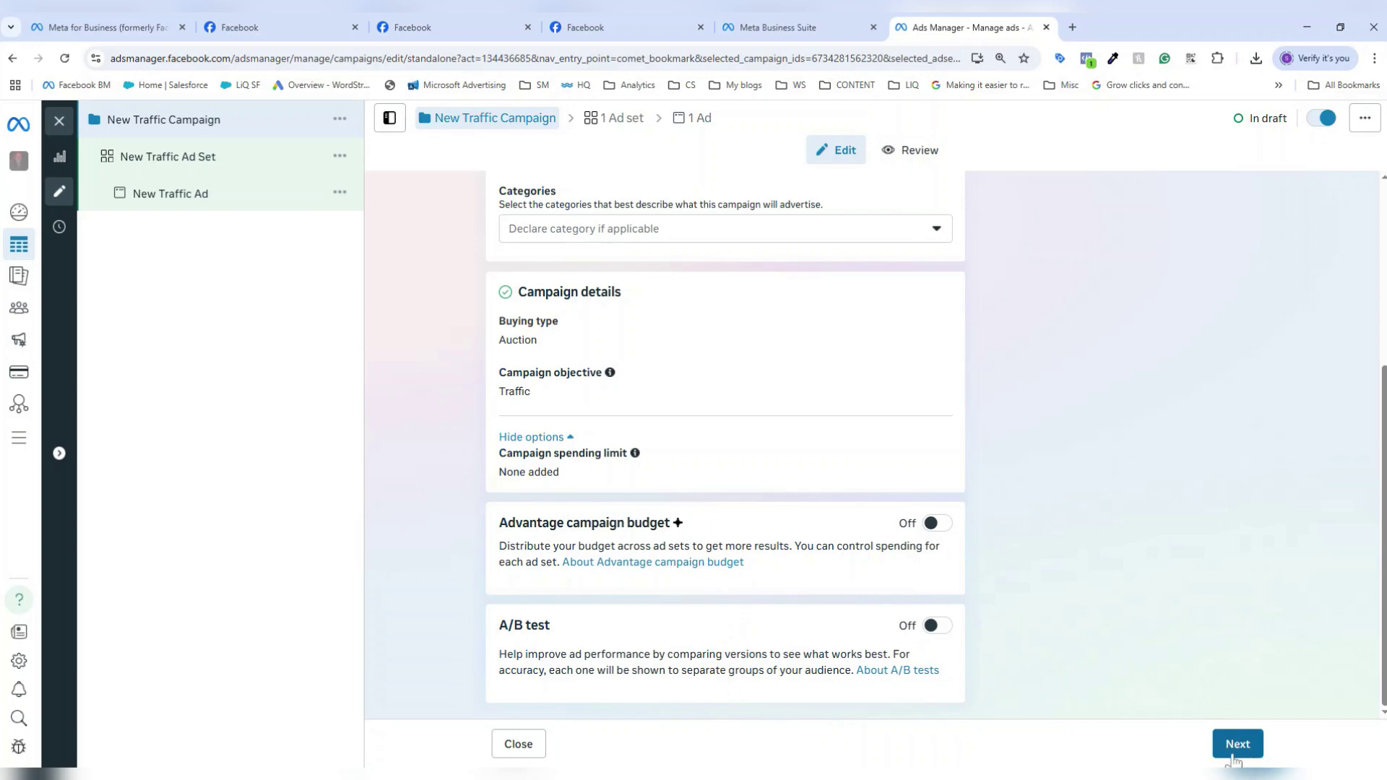
left_click(1235, 748)
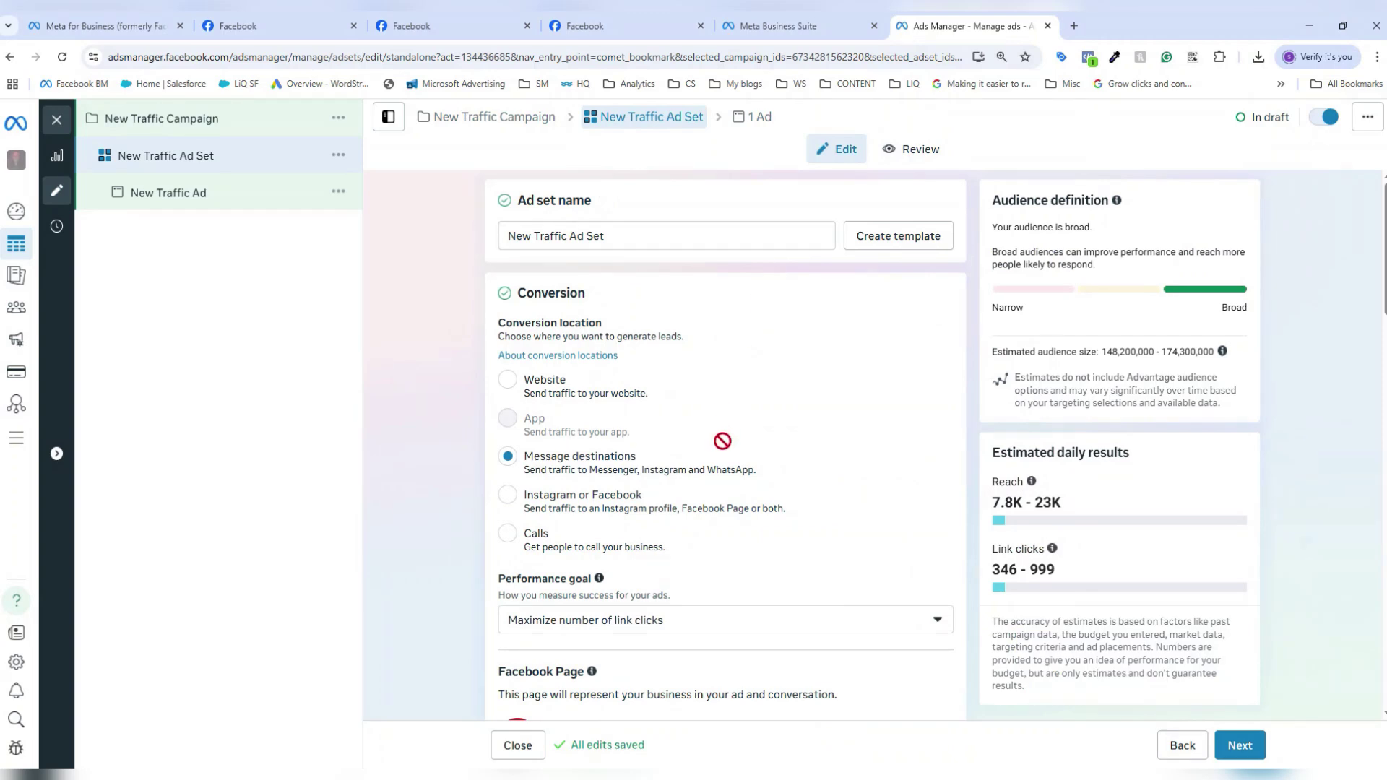
scroll(731, 469, "down", 1)
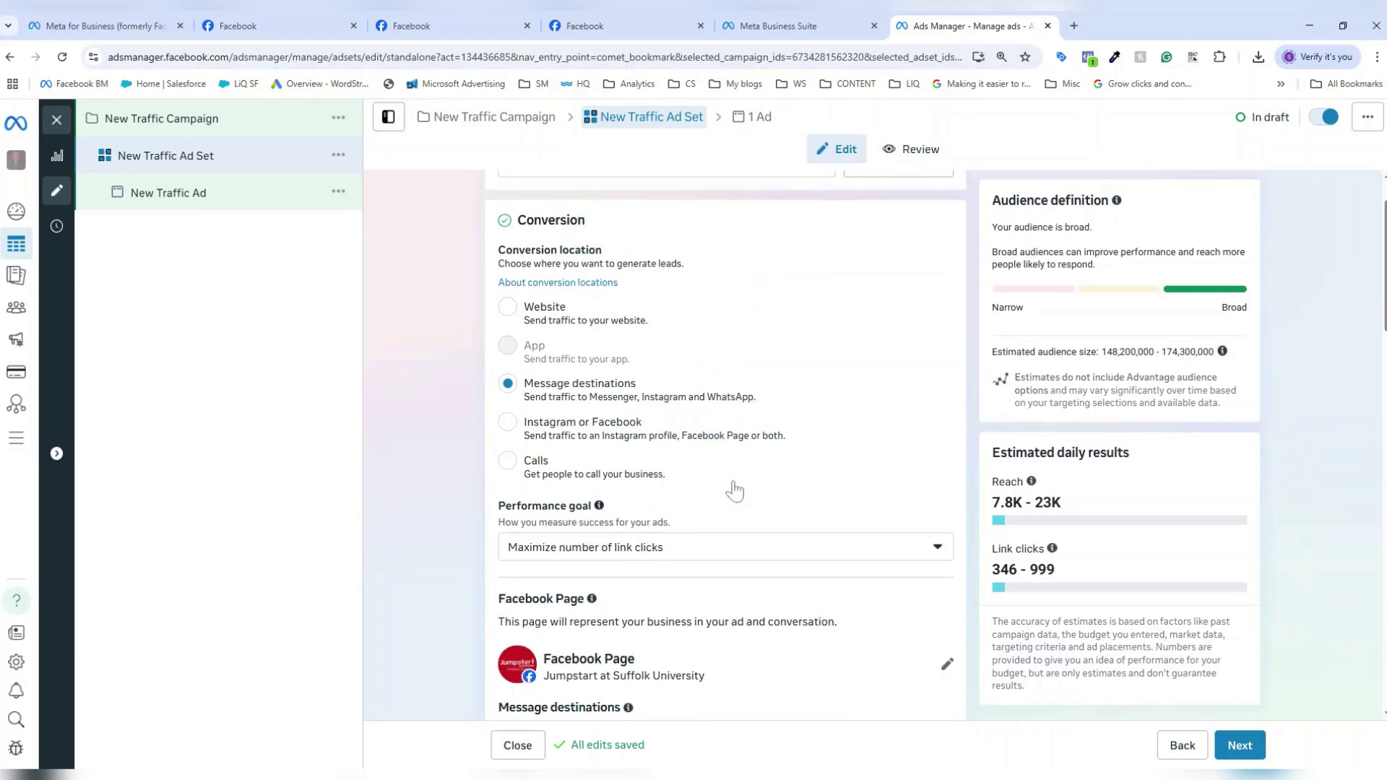
scroll(736, 491, "down", 4)
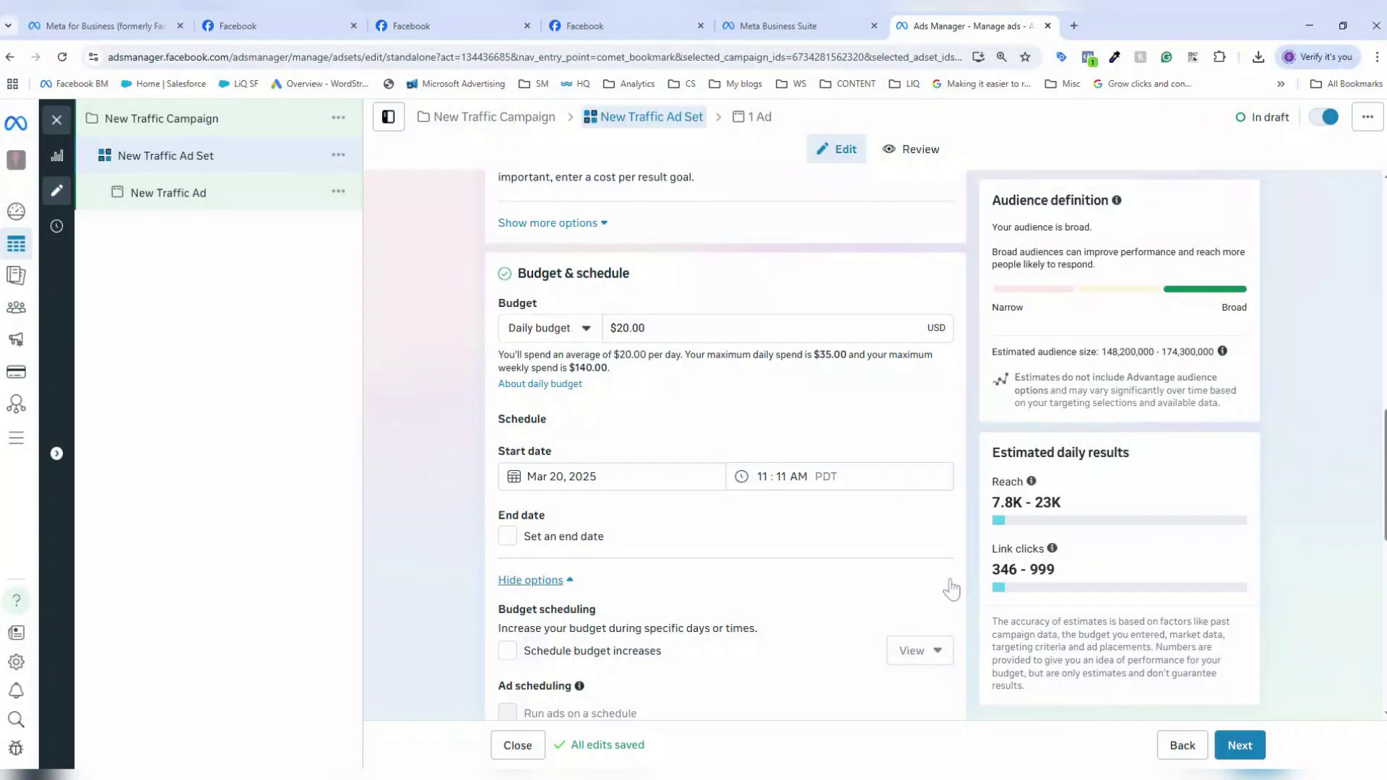
left_click(578, 331)
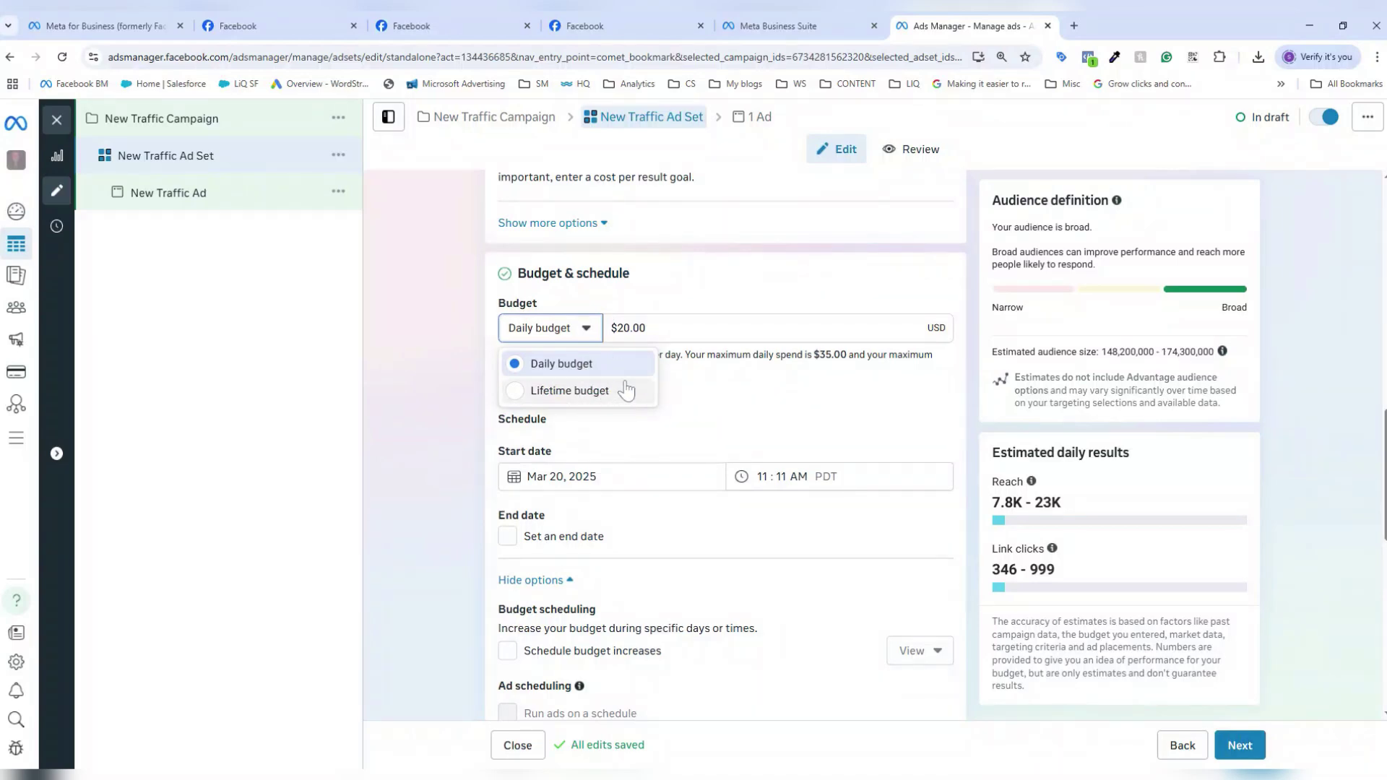
left_click(578, 335)
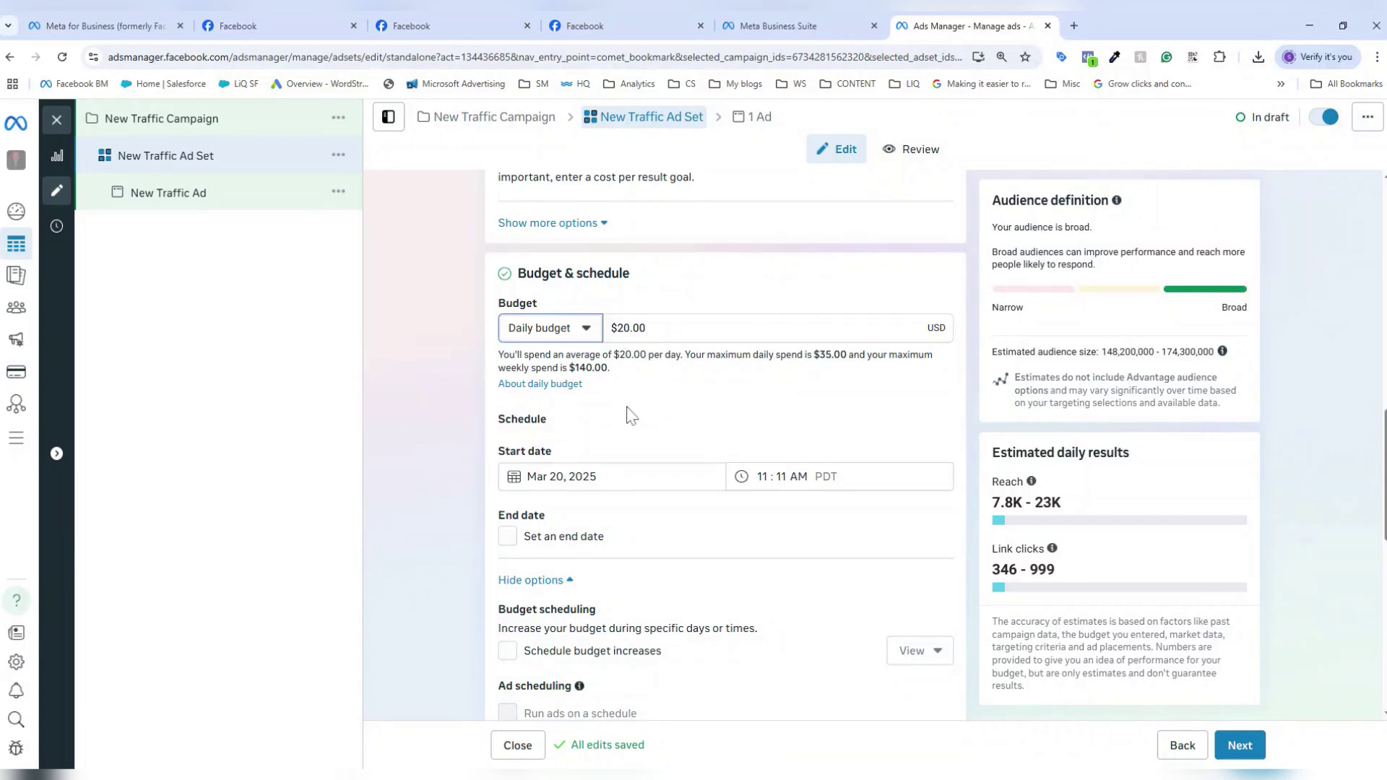
scroll(626, 447, "down", 2)
scroll(623, 441, "down", 1)
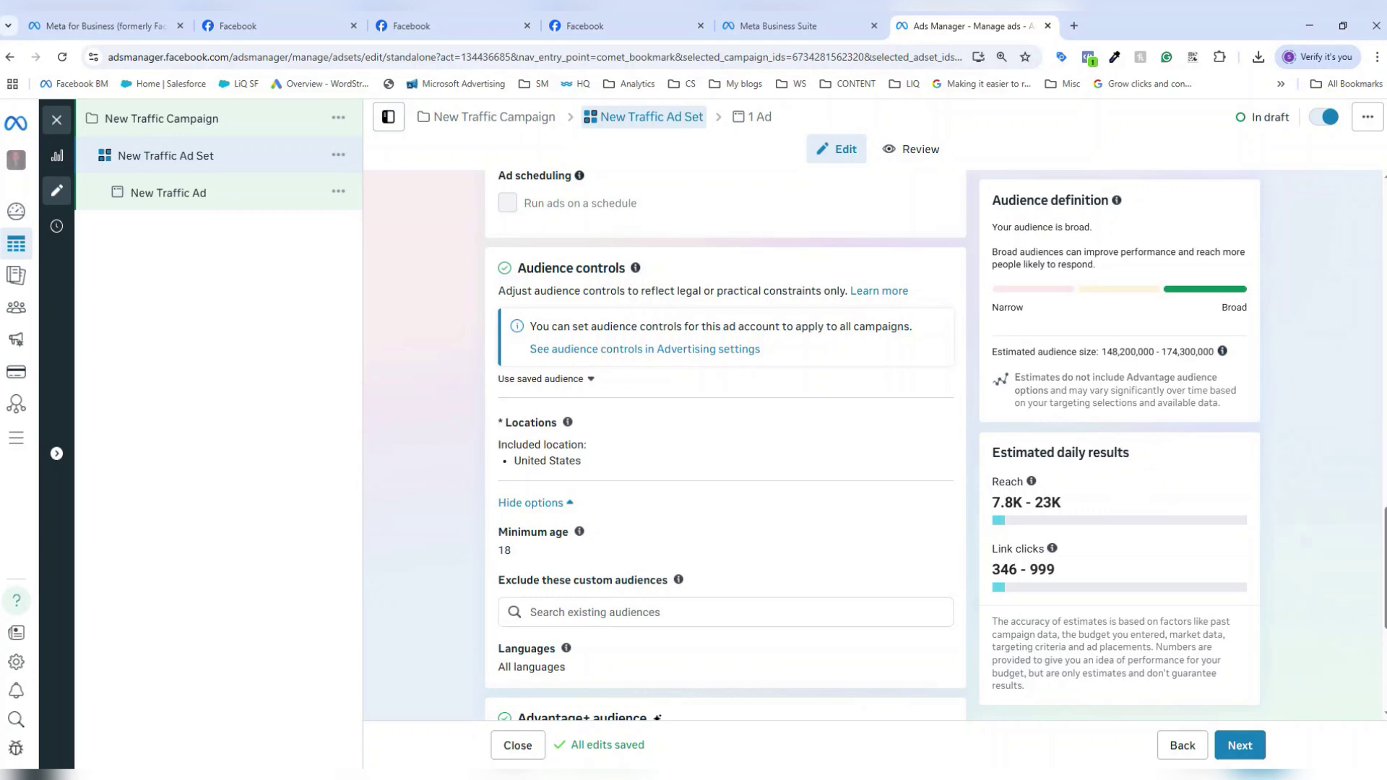
scroll(917, 434, "down", 4)
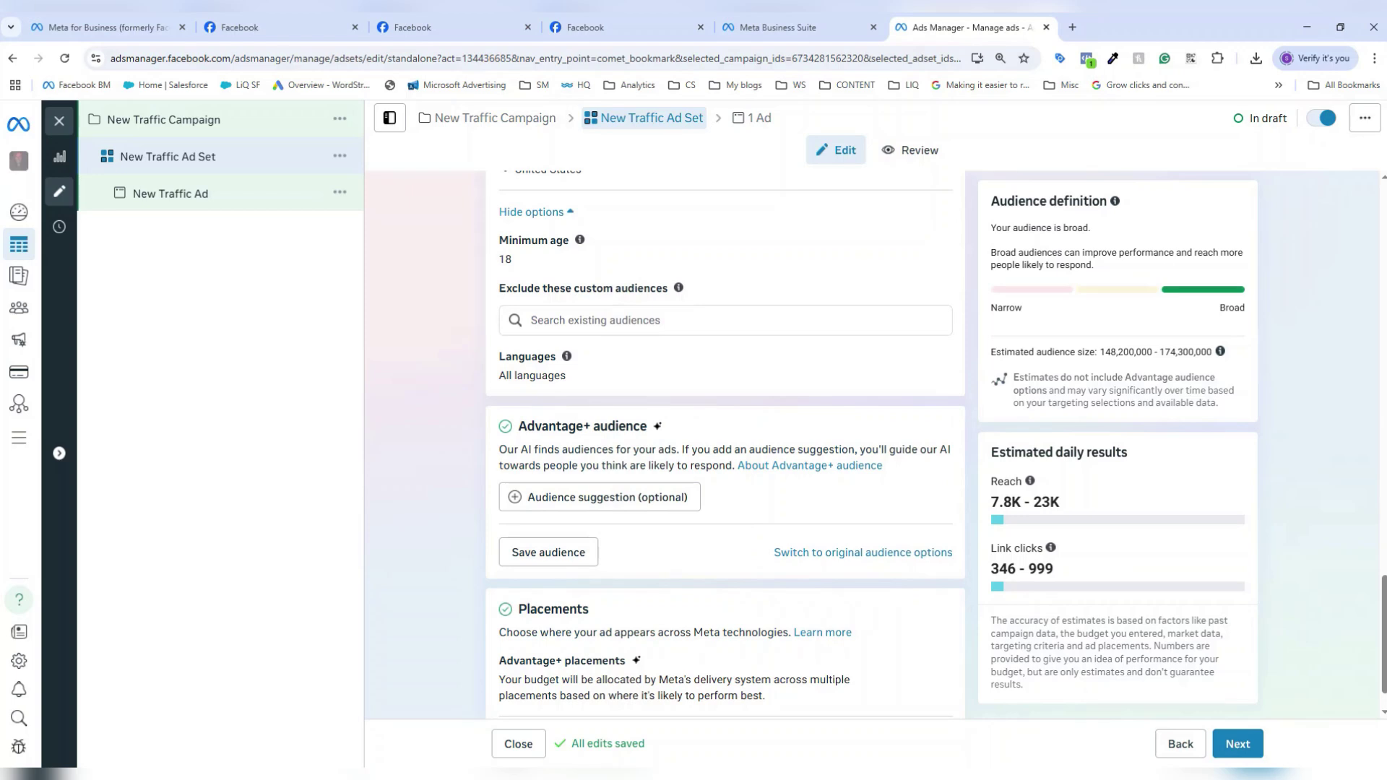
- Expand the extra Placements options and look over the Brand safety settings
scroll(821, 542, "down", 1)
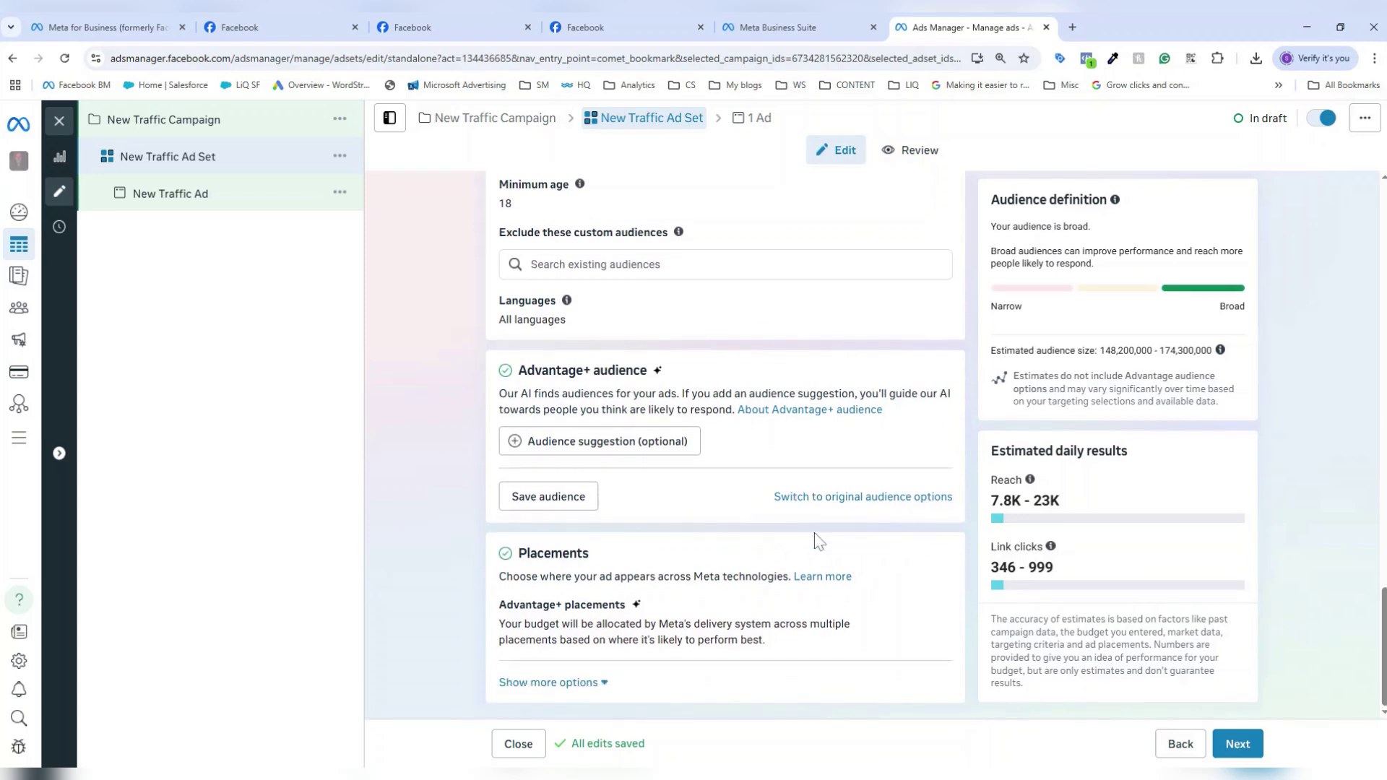
left_click(574, 683)
scroll(782, 519, "down", 5)
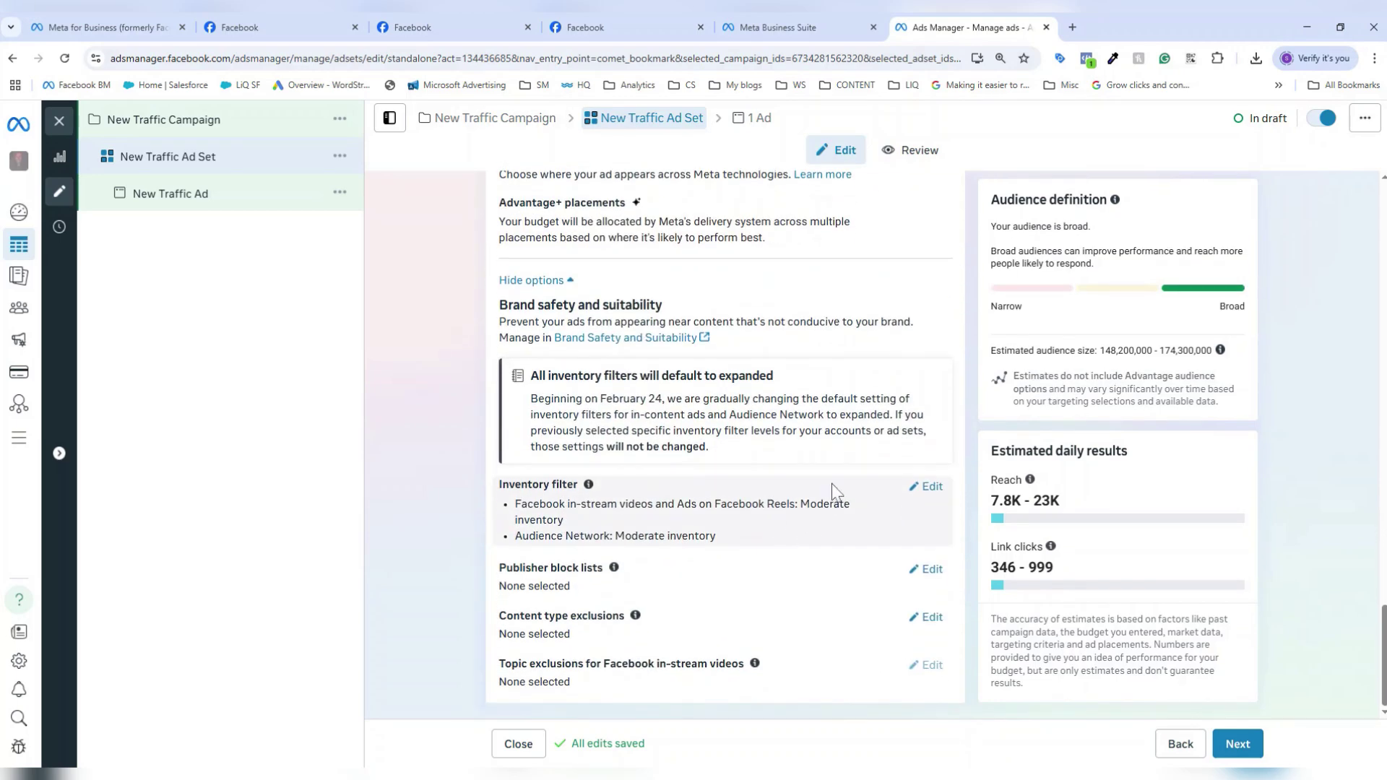
scroll(835, 492, "up", 2)
scroll(835, 491, "down", 2)
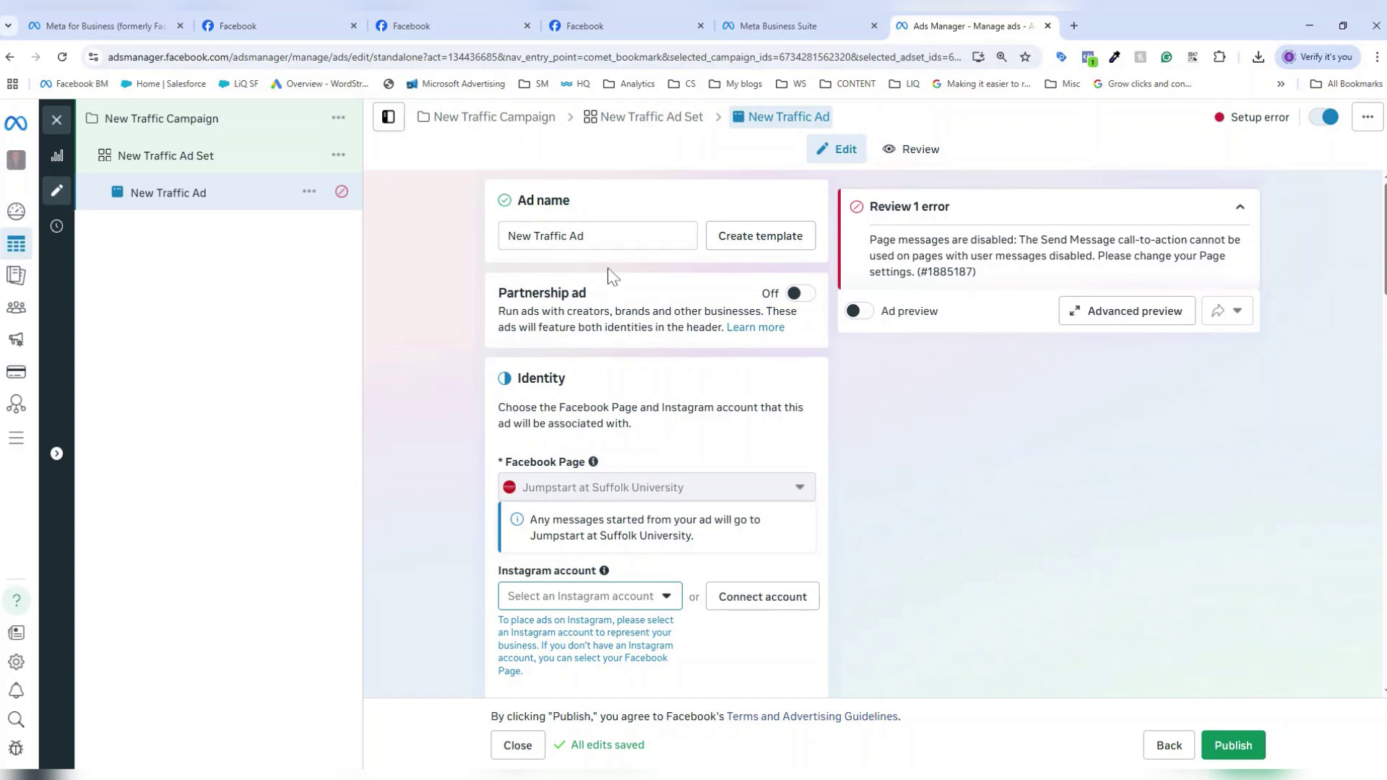
scroll(615, 325, "down", 5)
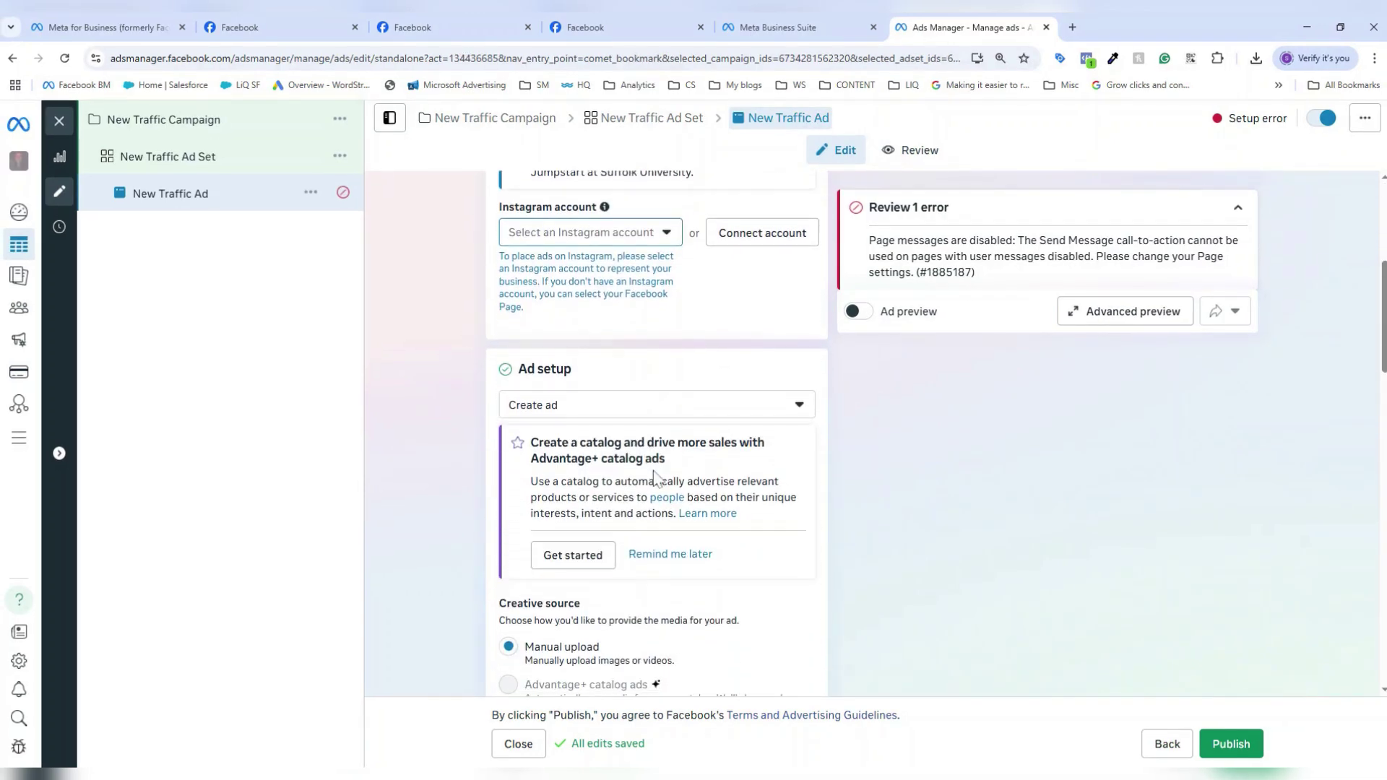
scroll(656, 473, "down", 2)
scroll(731, 528, "down", 5)
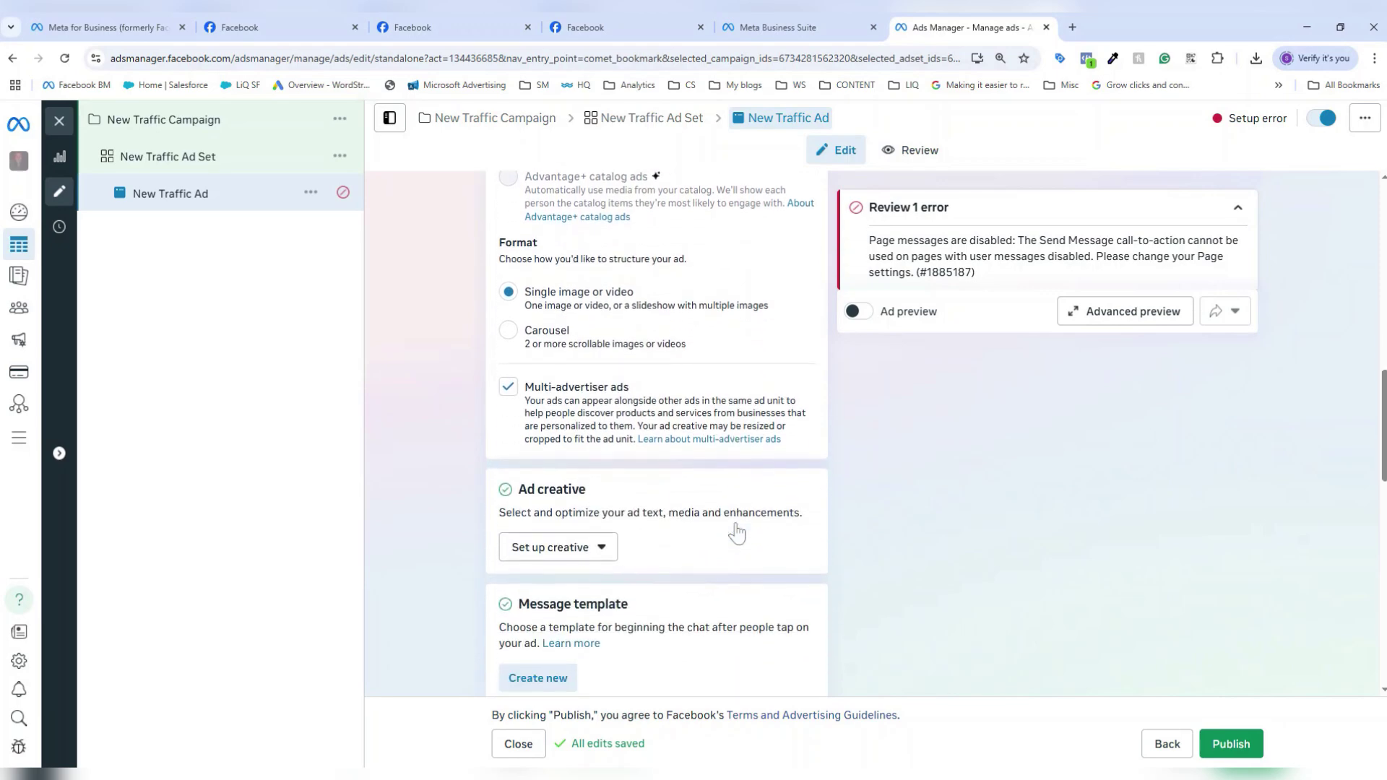
scroll(737, 534, "down", 2)
scroll(737, 542, "down", 7)
scroll(734, 553, "down", 4)
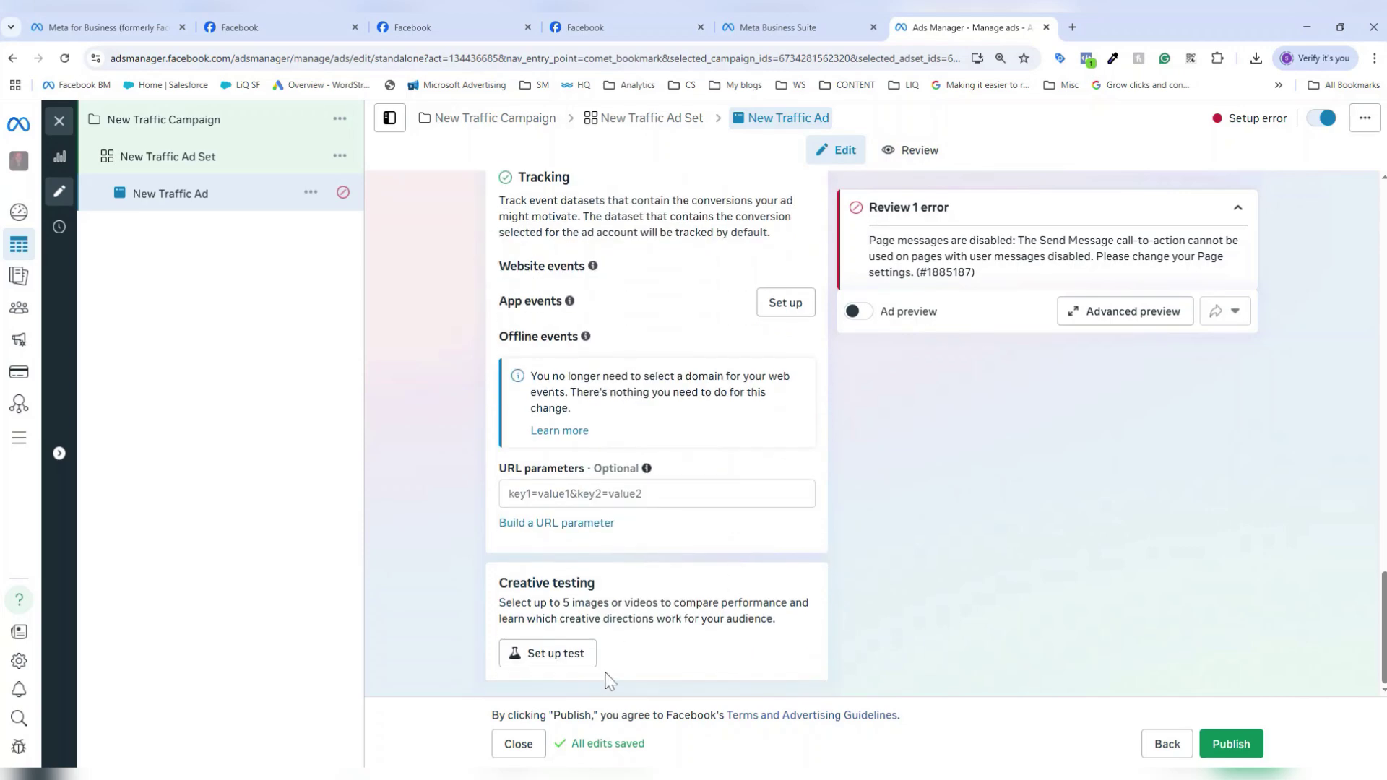